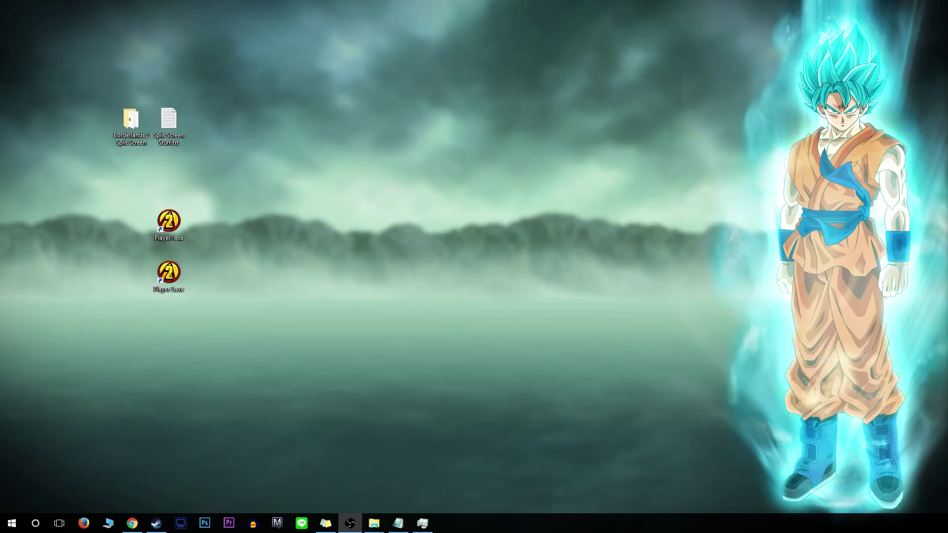
Open File Explorer and go to Games WD (D:) > SteamLibrary > steamapps > common
key("super+e")
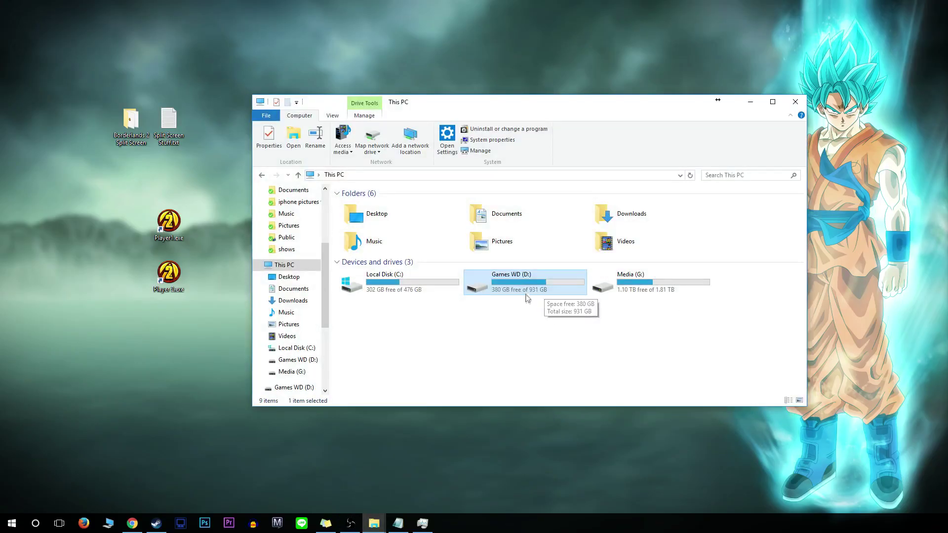
double_click(527, 292)
double_click(399, 236)
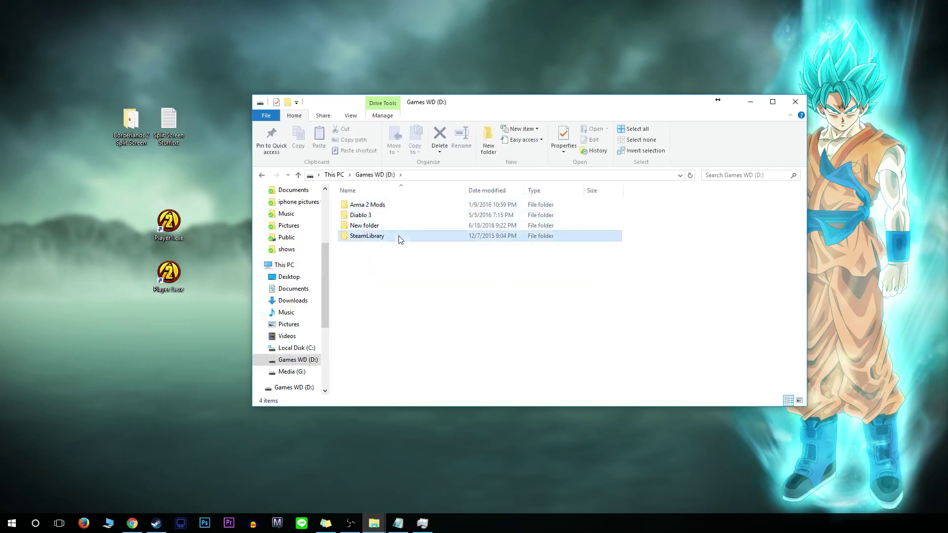
double_click(398, 205)
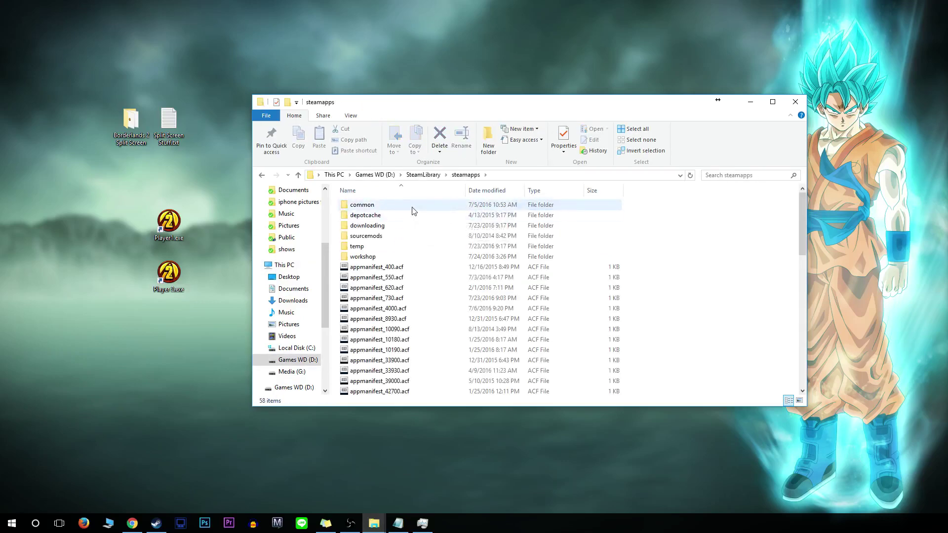
double_click(413, 206)
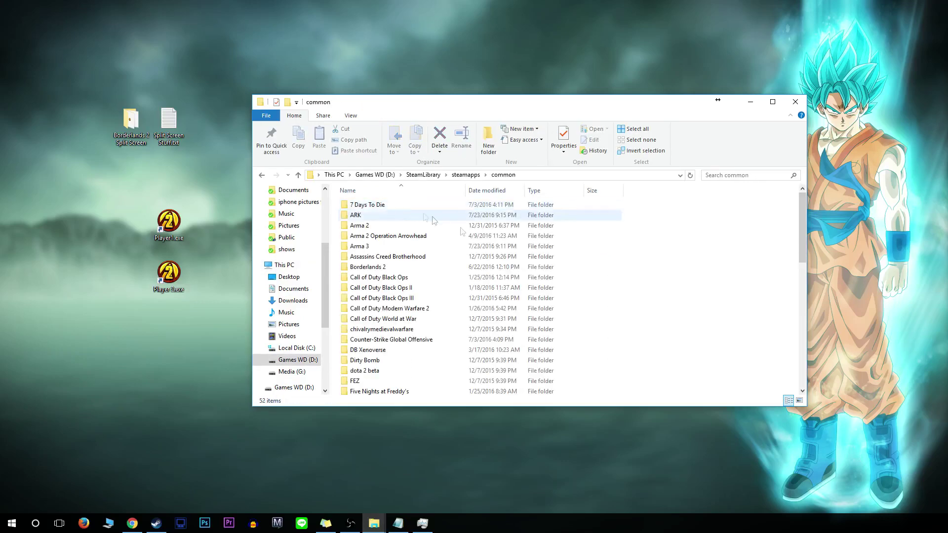
Go into Borderlands 2 > Binaries > Win32 and look over its files
double_click(448, 270)
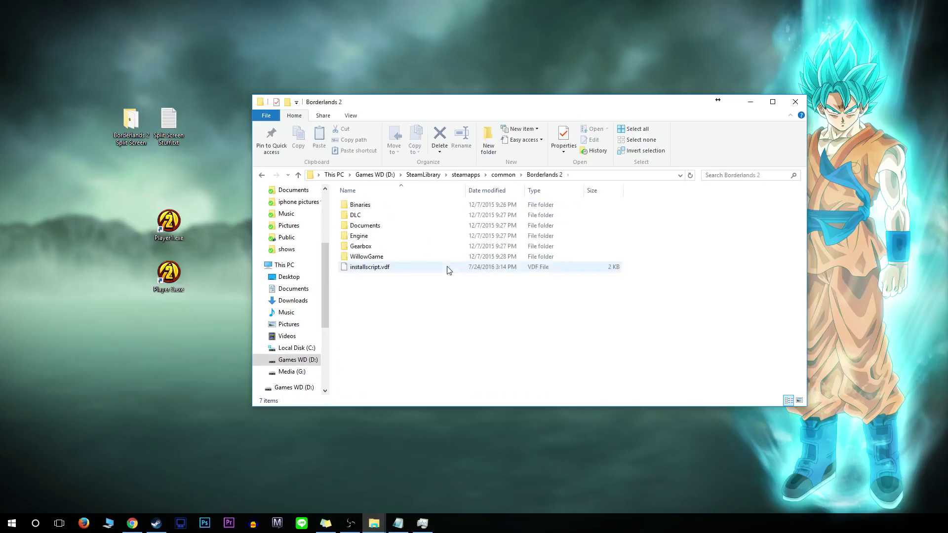
double_click(434, 208)
double_click(440, 209)
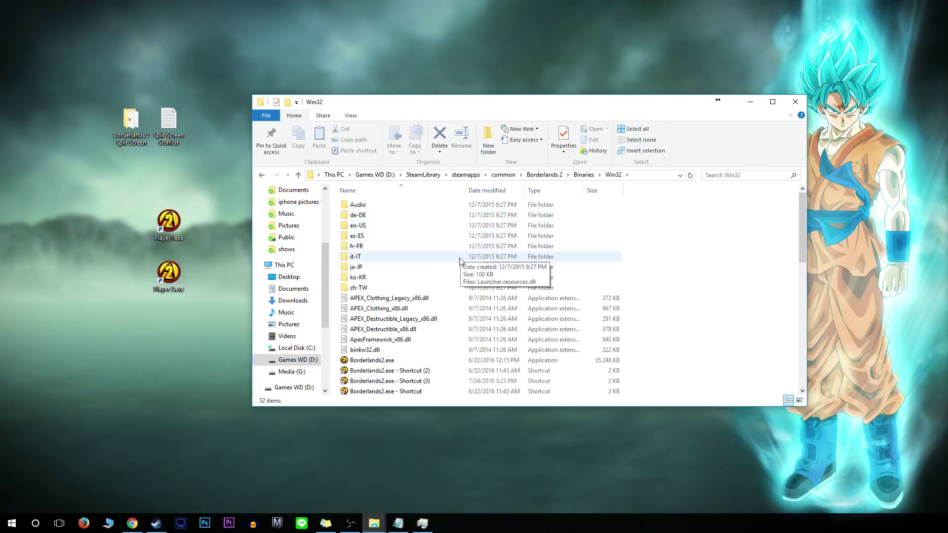
scroll(460, 272, "down", 10)
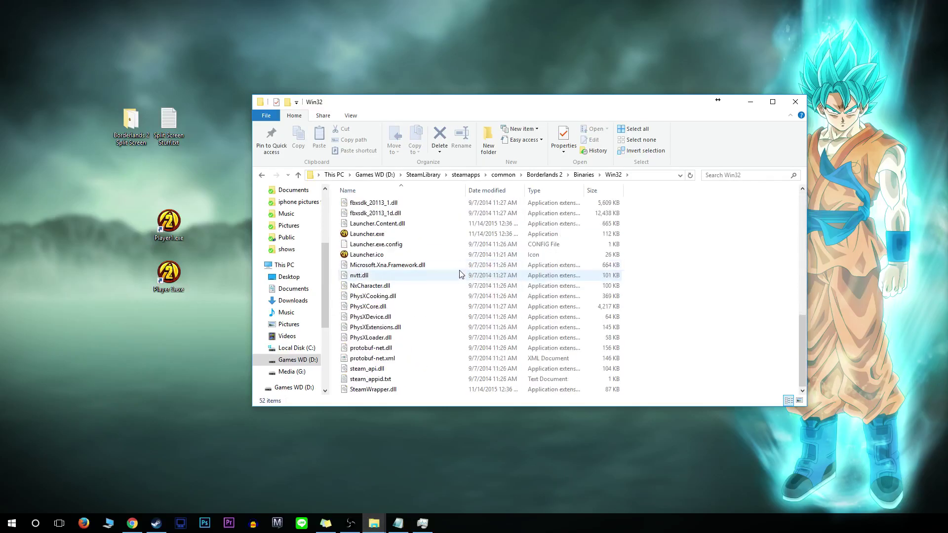
scroll(459, 274, "up", 10)
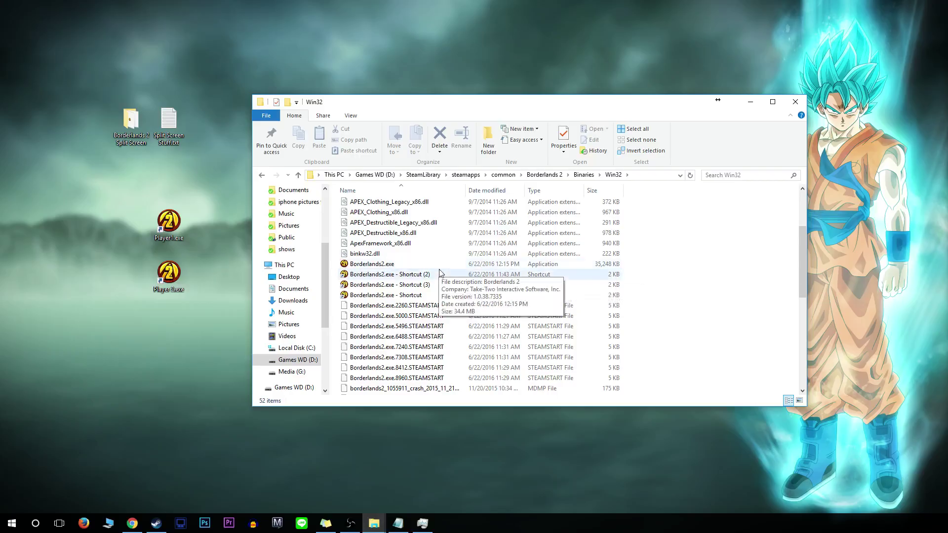
Select Borderlands2.exe in the Win32 file list
scroll(442, 274, "down", 3)
scroll(447, 279, "down", 3)
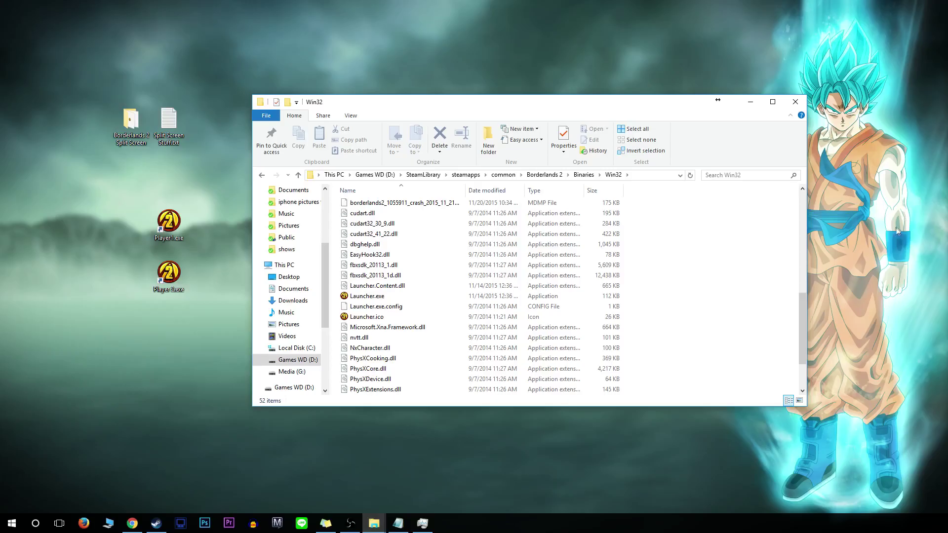
scroll(763, 280, "up", 5)
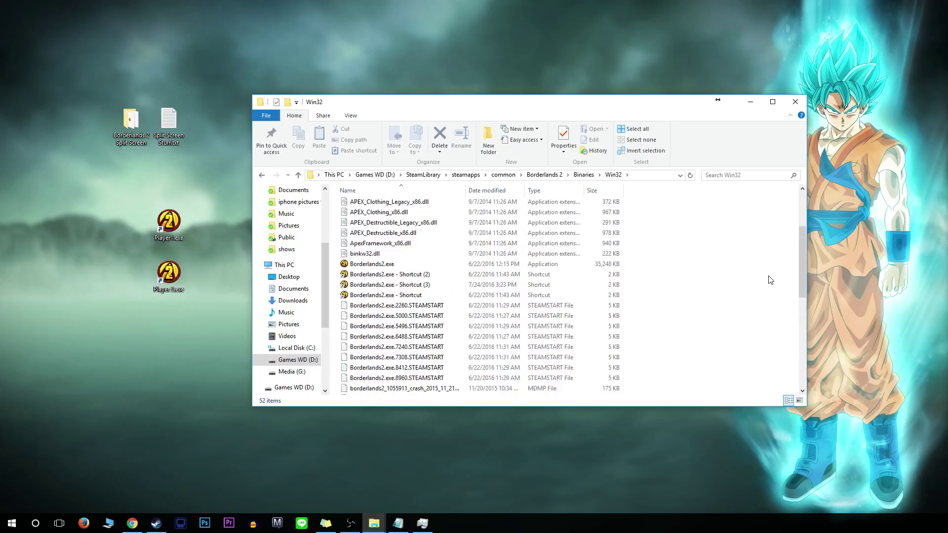
scroll(770, 279, "up", 1)
left_click(395, 327)
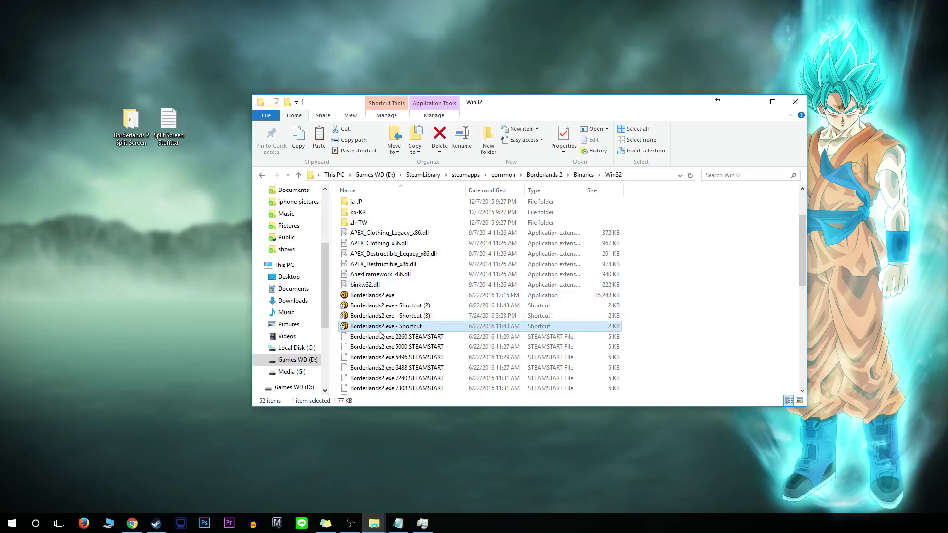
Create a shortcut to Borderlands2.exe and move it onto the desktop
right_click(395, 296)
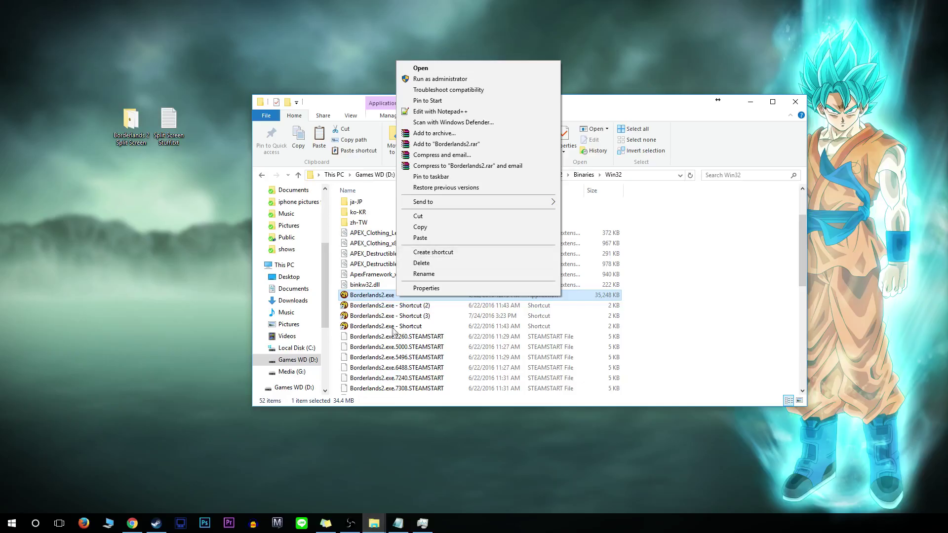
left_click(429, 253)
left_click_drag(379, 328, 203, 232)
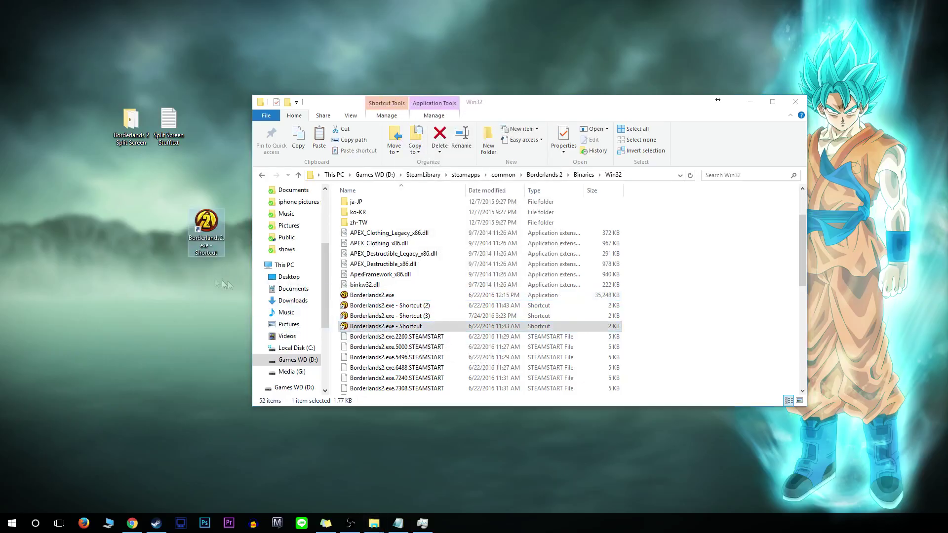
left_click(750, 102)
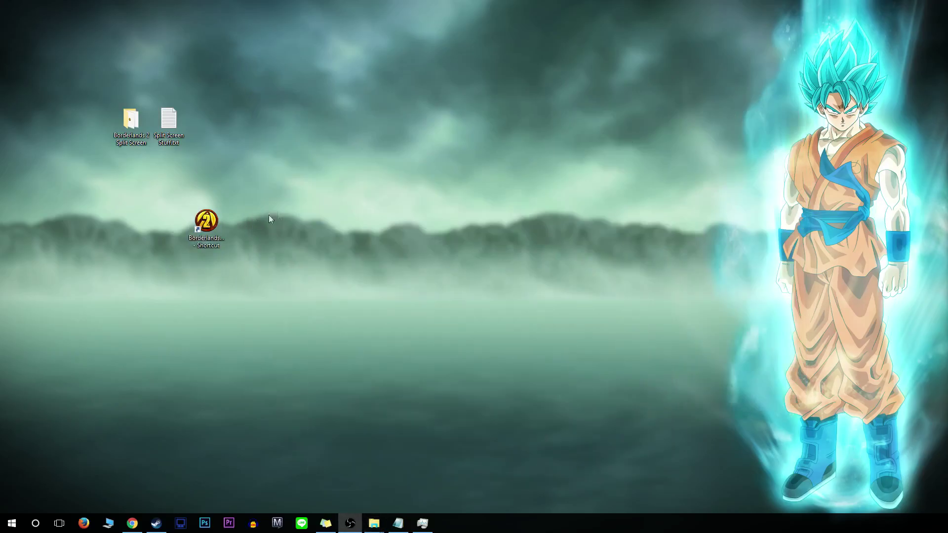
Copy the desktop shortcut and paste a duplicate onto the desktop
right_click(209, 240)
left_click(268, 423)
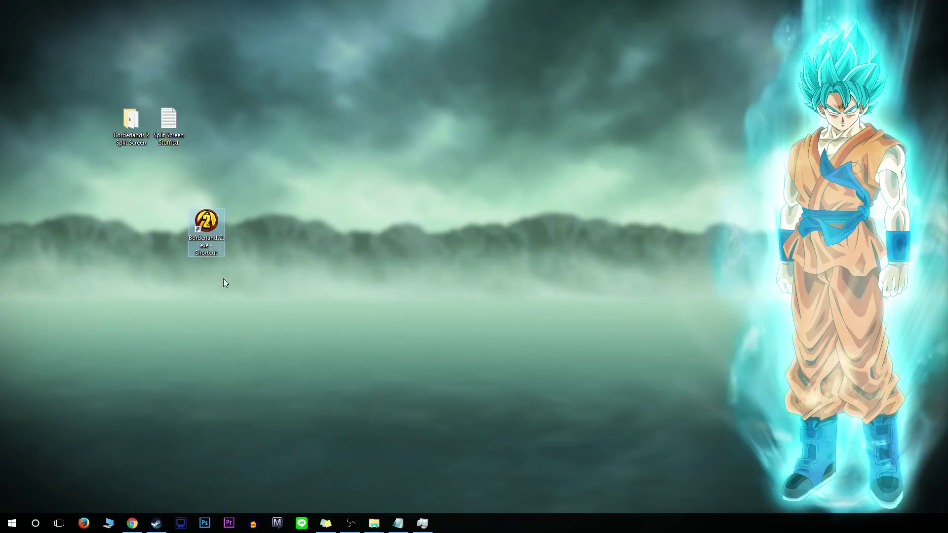
right_click(224, 279)
left_click(279, 322)
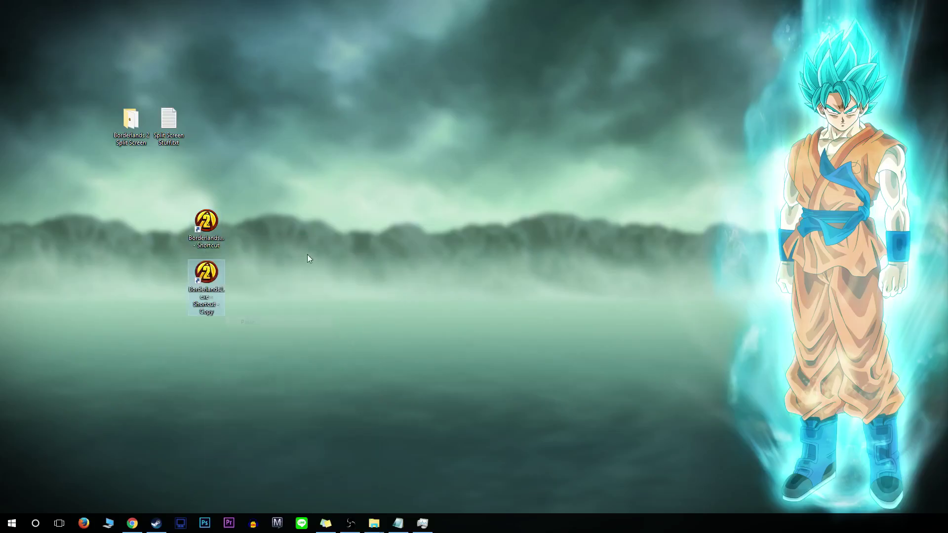
Rename the original Borderlands shortcut to 'Player 1'
left_click(212, 228)
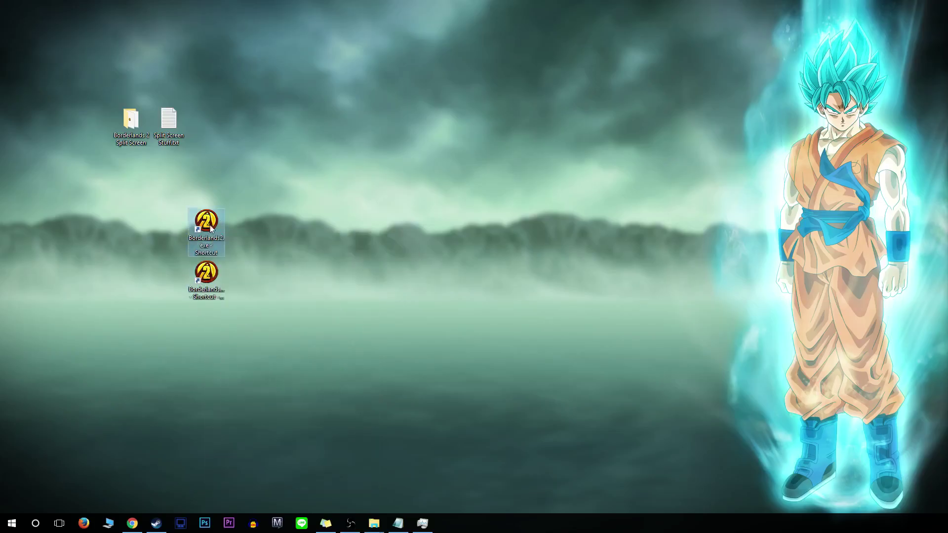
right_click(204, 240)
left_click(263, 466)
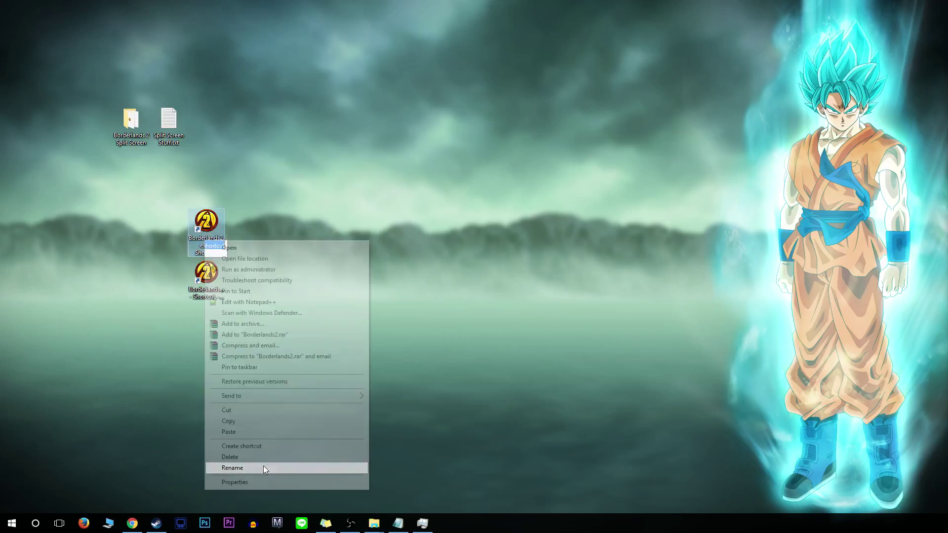
type("PLayer1")
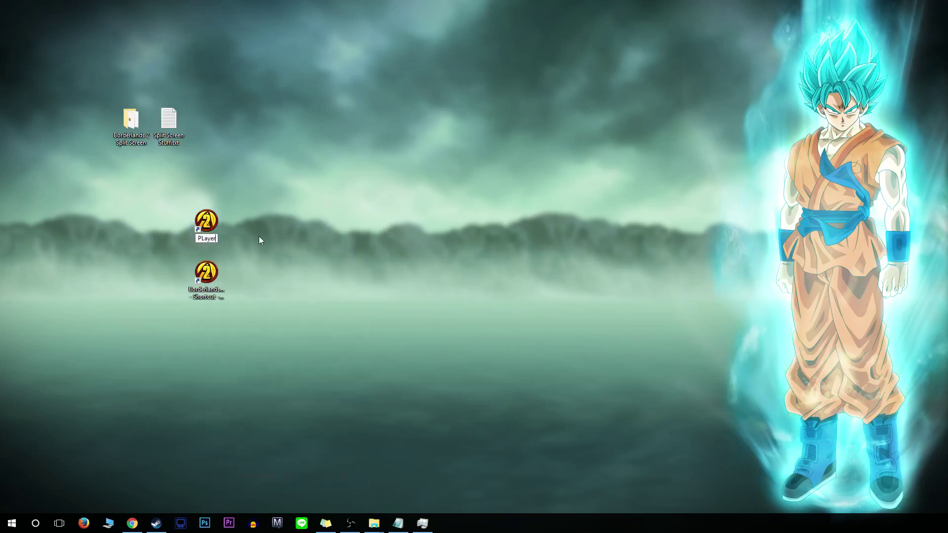
key("BackSpace")
key("BackSpace")
key("BackSpace")
key("BackSpace")
key("BackSpace")
key("BackSpace")
type("layer 1")
key("Return")
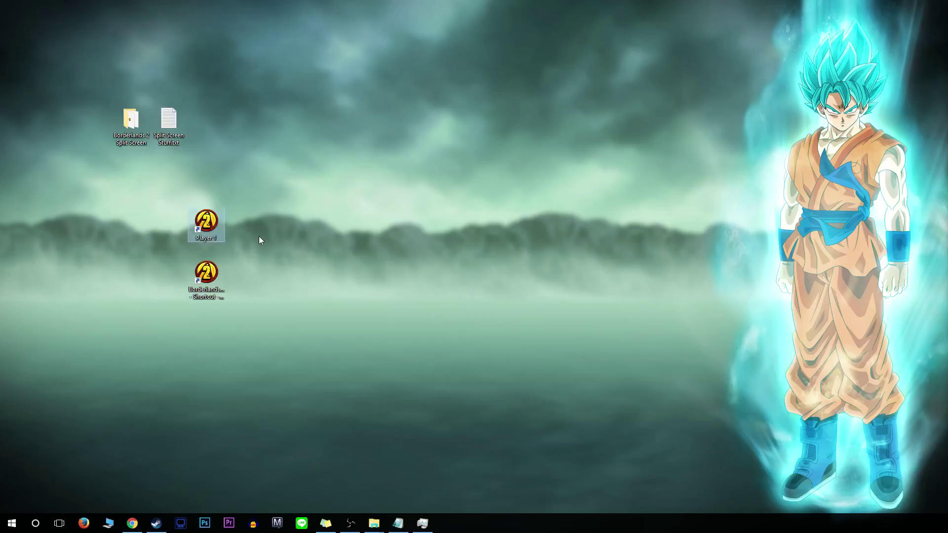
Rename the duplicate shortcut to 'Player 2', then select Player 1
left_click(208, 291)
right_click(208, 291)
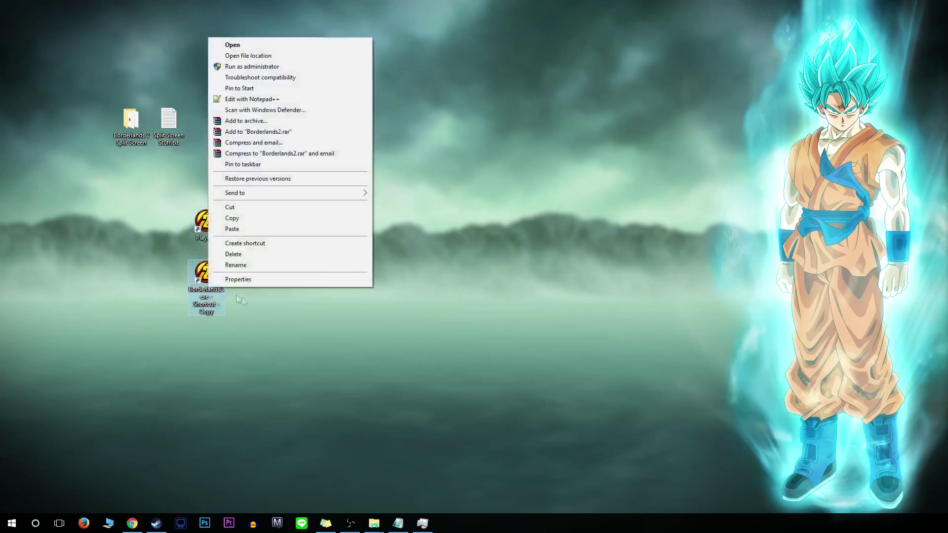
left_click(232, 265)
type("PLayer 2")
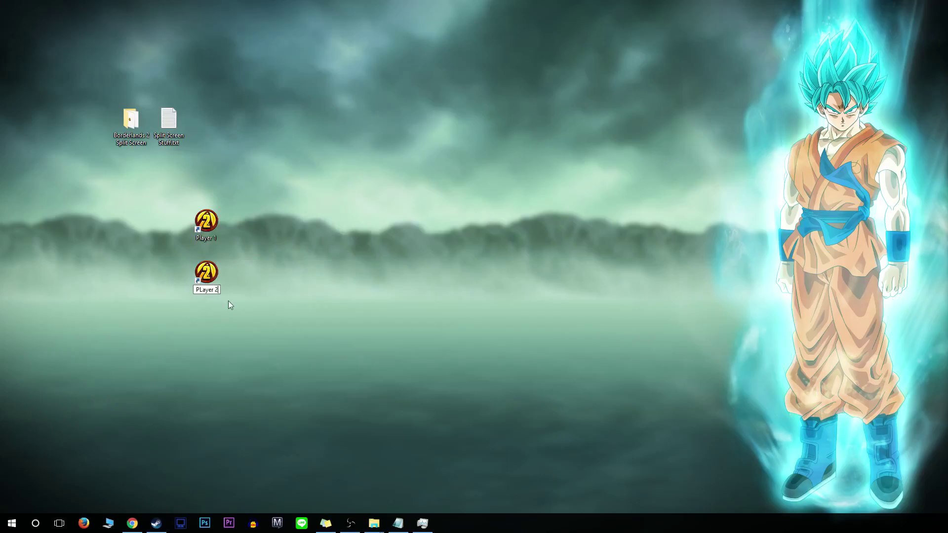
key("Return")
left_click(208, 222)
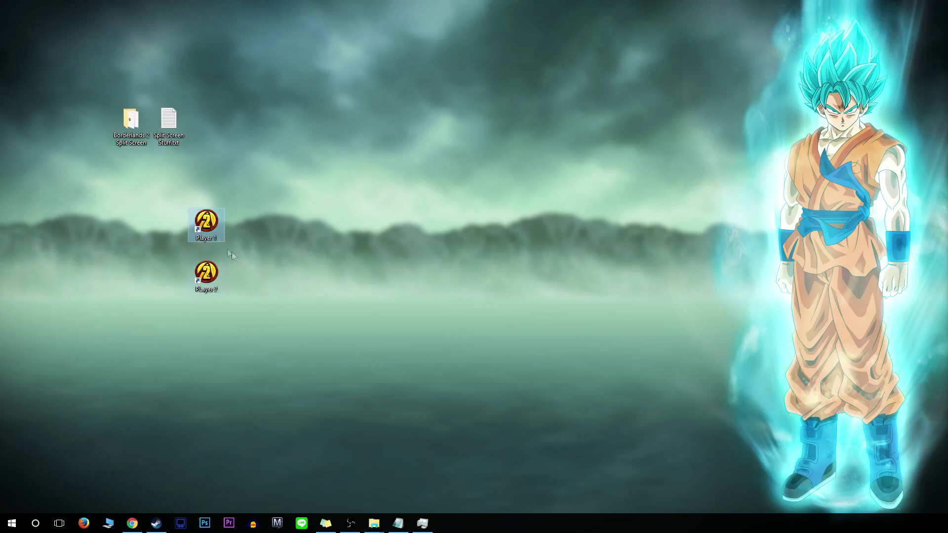
Open Player 1's shortcut properties beside the Split Screen Stuff notes file
right_click(212, 231)
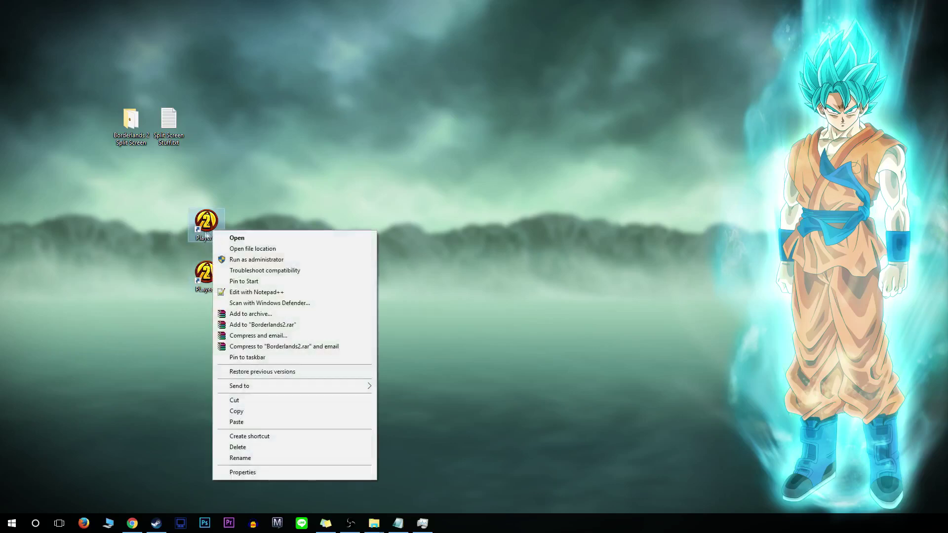
left_click(263, 469)
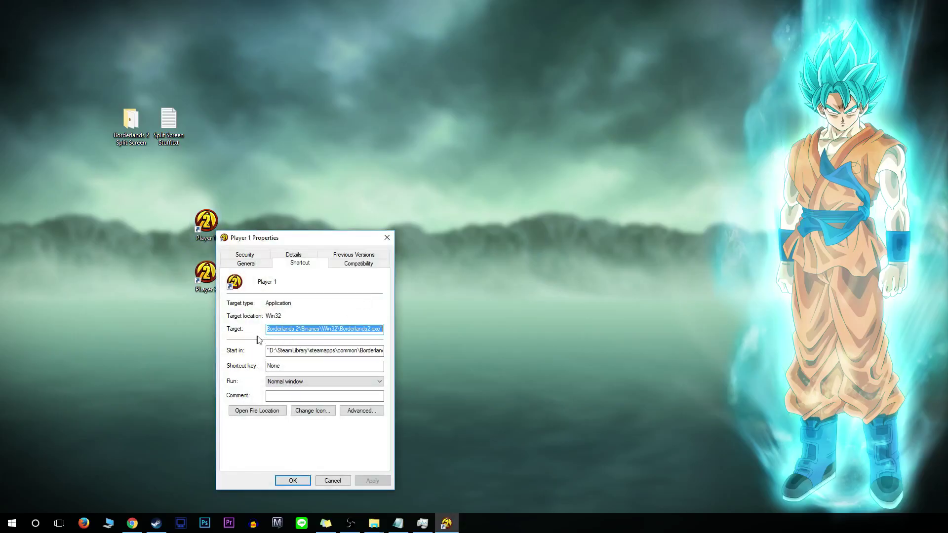
left_click(383, 330)
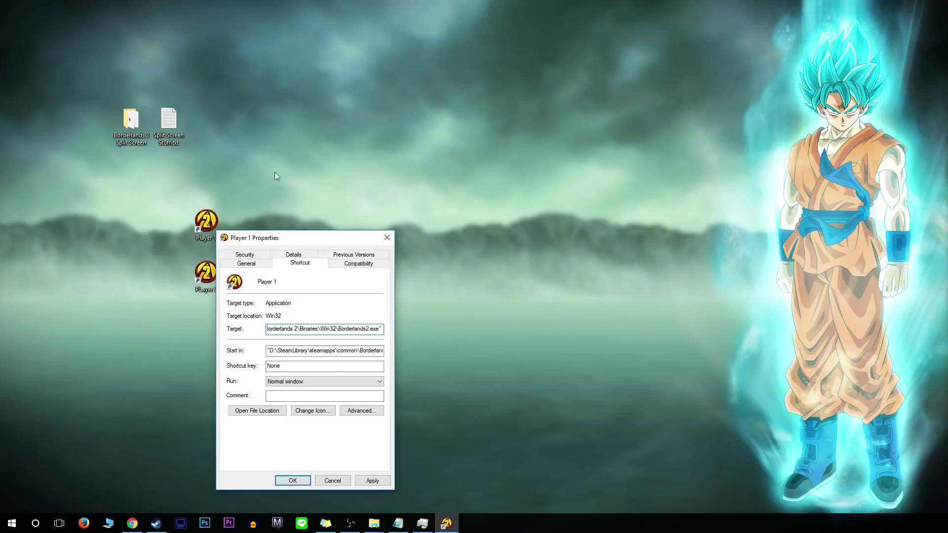
left_click_drag(168, 121, 534, 159)
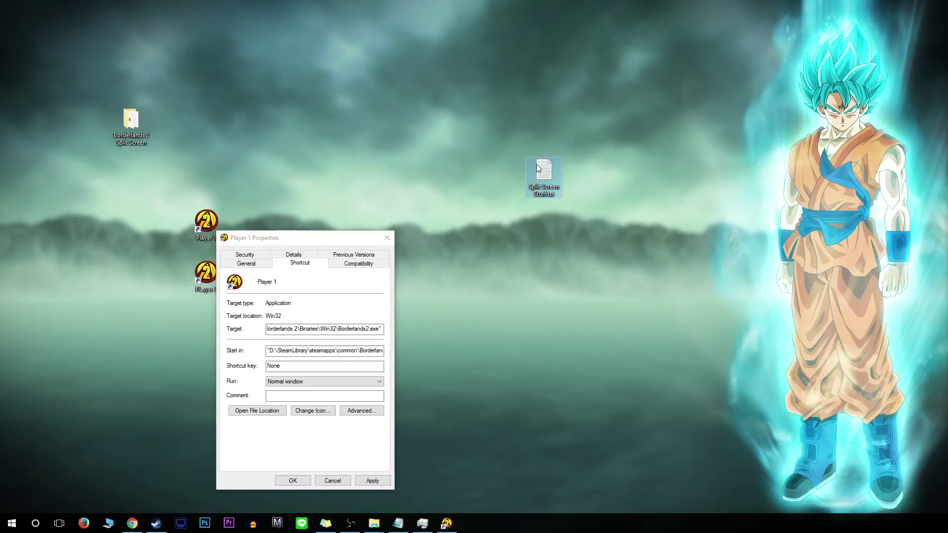
double_click(549, 189)
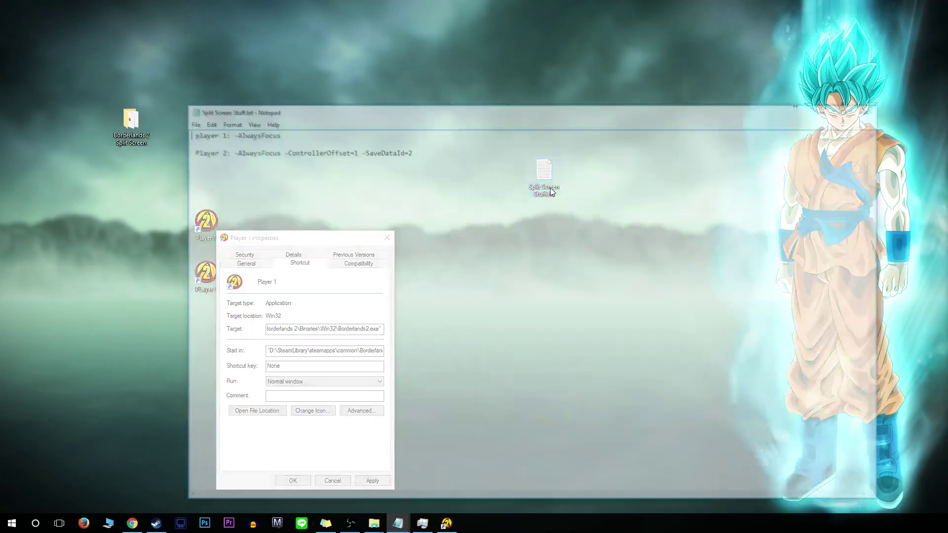
left_click_drag(332, 110, 555, 106)
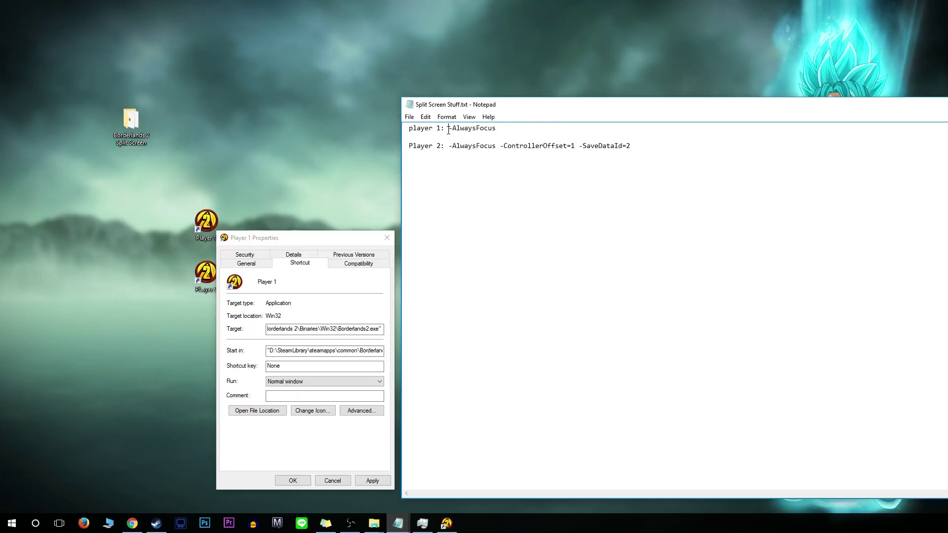
Append -AlwaysFocus from the notes to Player 1's target and apply the change
left_click_drag(449, 129, 496, 129)
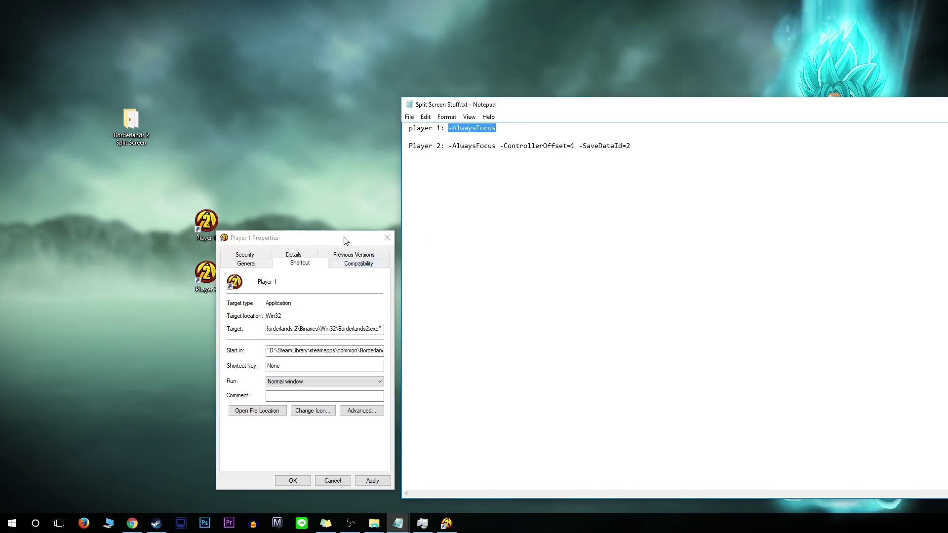
left_click(392, 340)
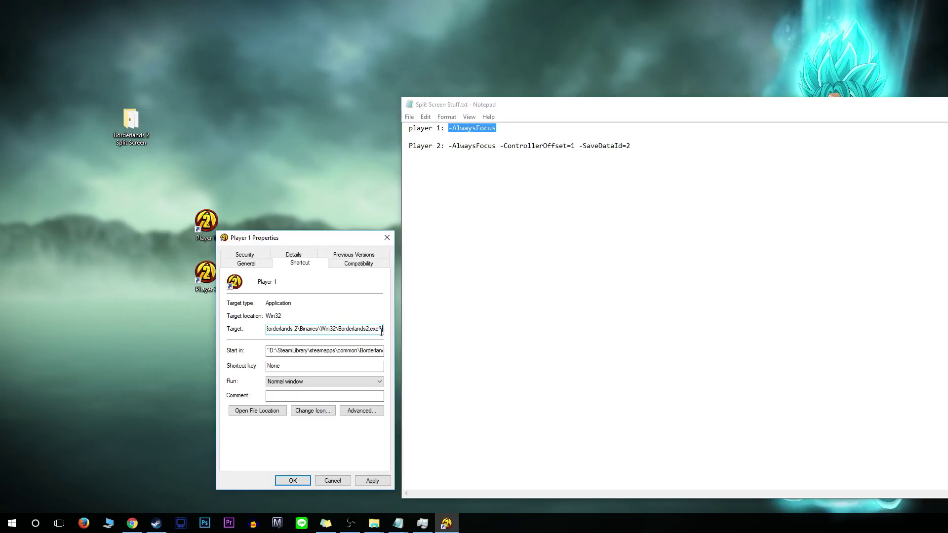
key("ctrl+v")
left_click(361, 481)
left_click(291, 480)
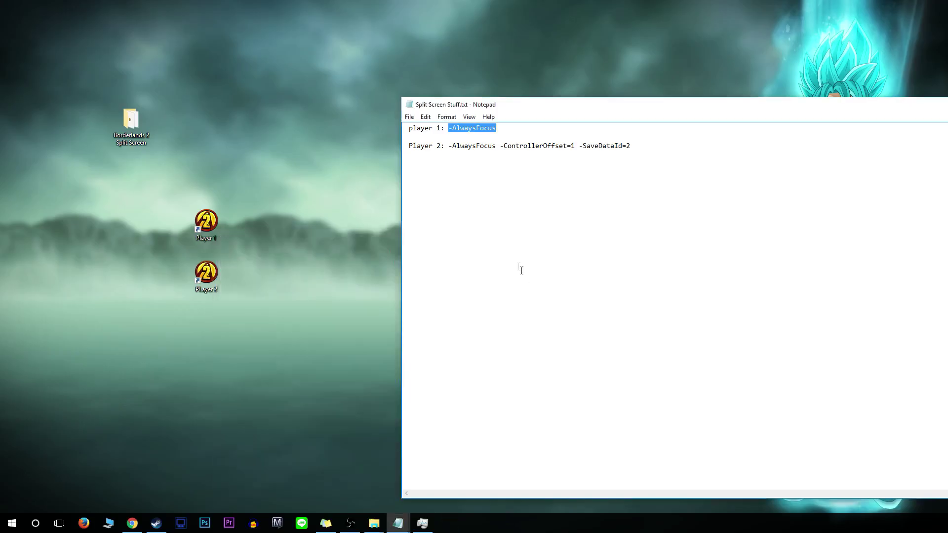
Append '-AlwaysFocus -ControllerOffset=1 -SaveDataId=2' to Player 2's target and save
left_click(486, 174)
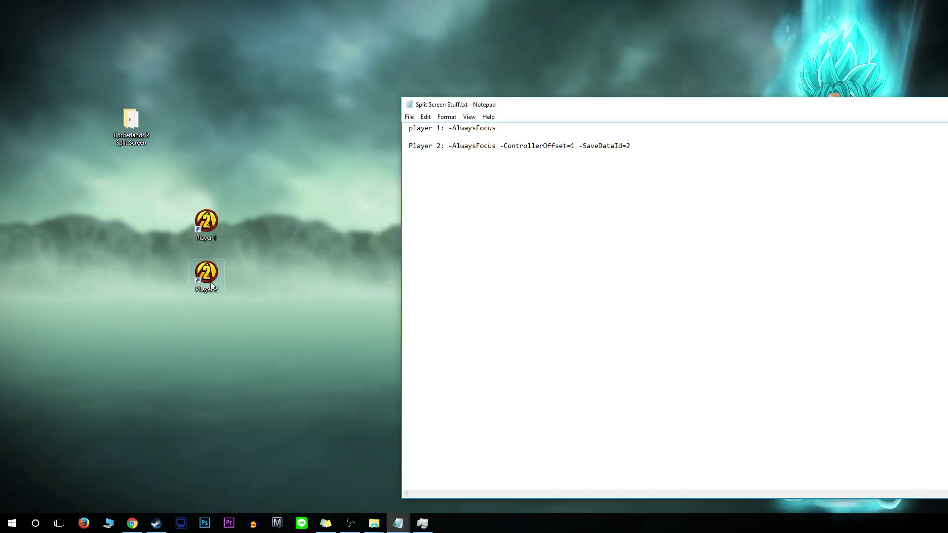
right_click(210, 282)
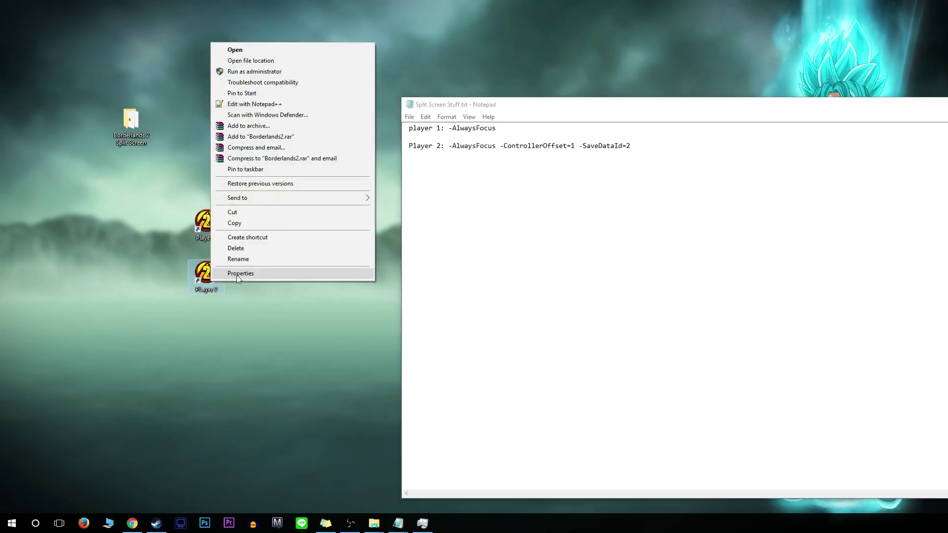
left_click(237, 276)
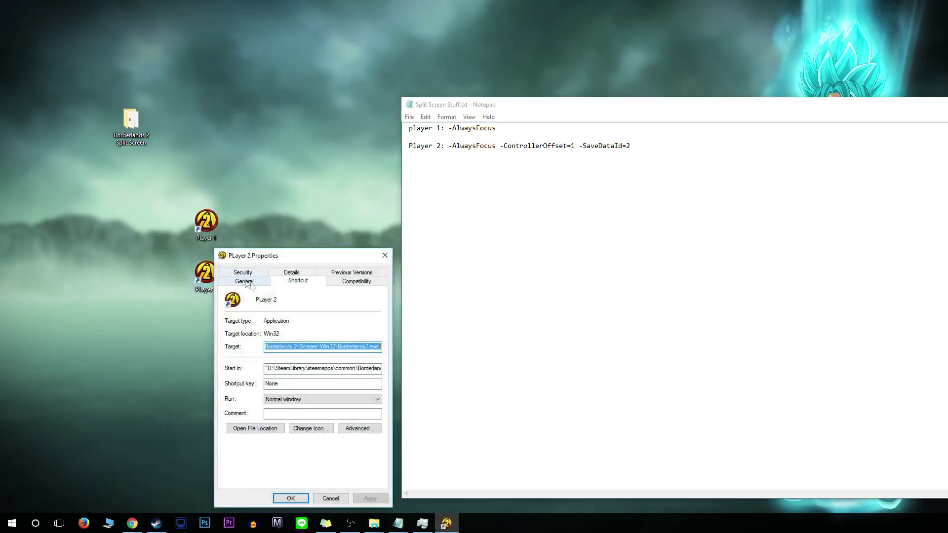
left_click(380, 348)
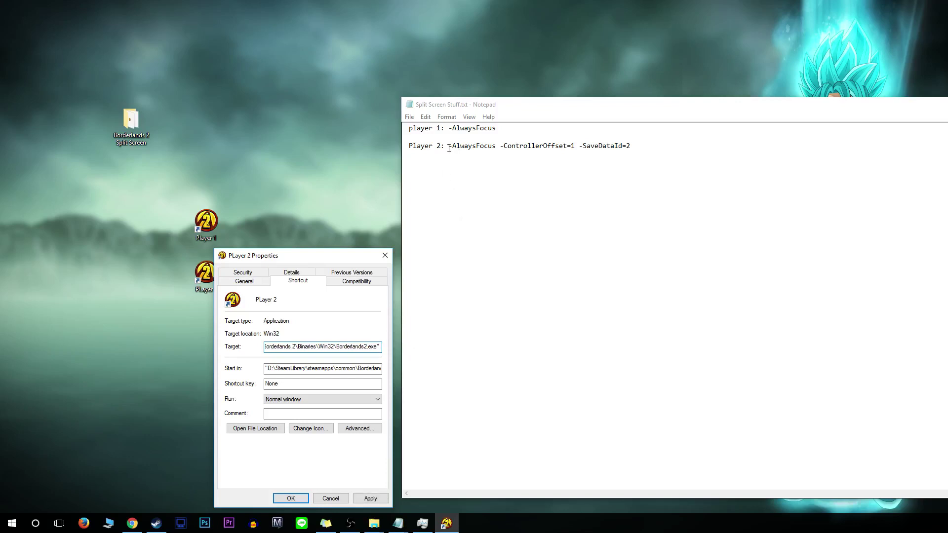
left_click_drag(448, 147, 620, 151)
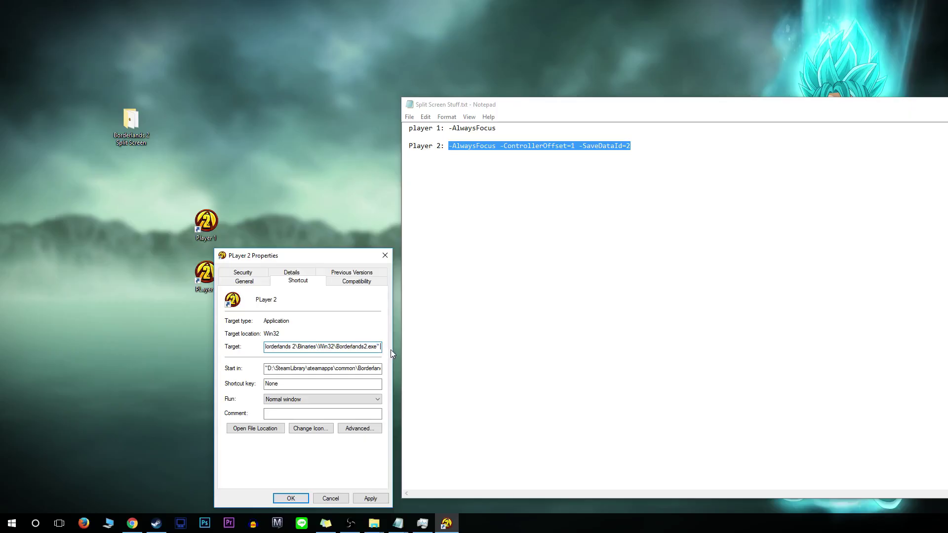
key("ctrl+v")
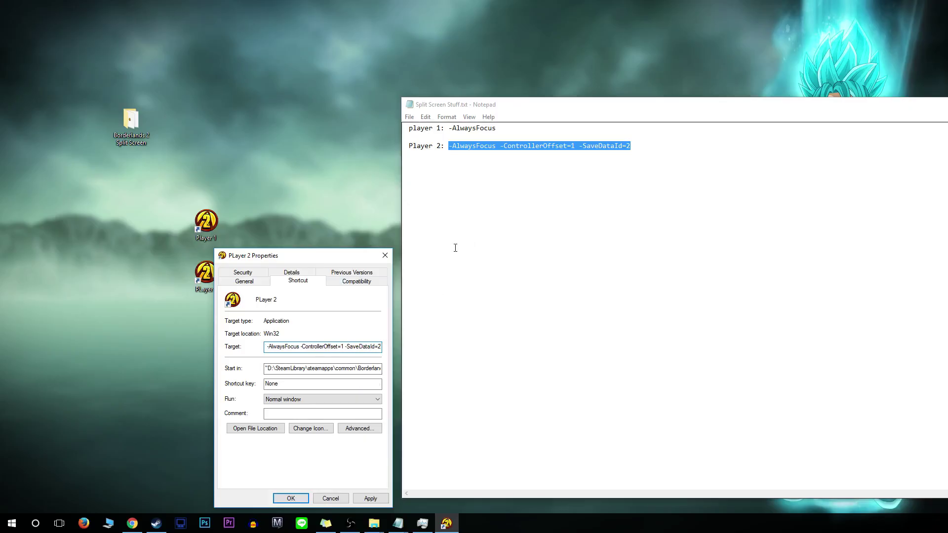
left_click_drag(336, 259, 345, 192)
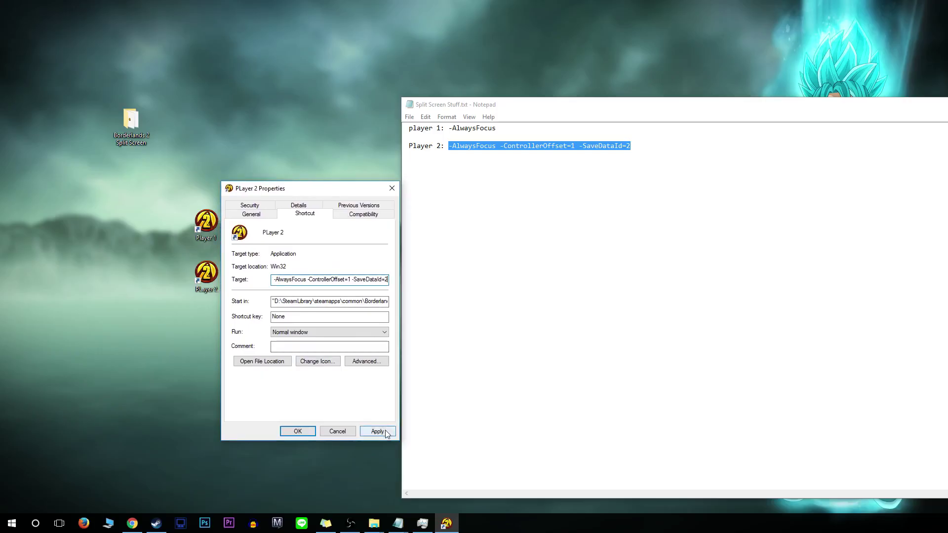
left_click(284, 433)
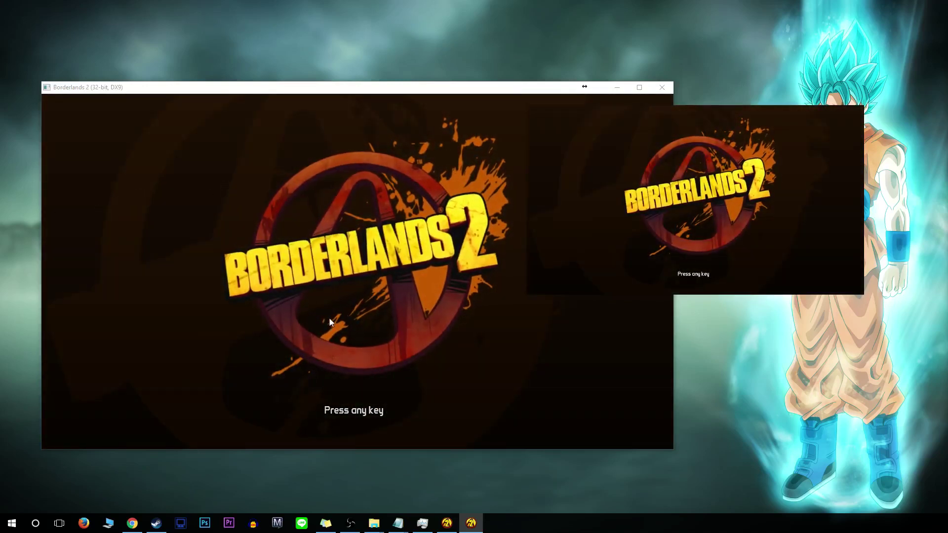
Focus the left Borderlands 2 window to bring it to the main menu
left_click(377, 296)
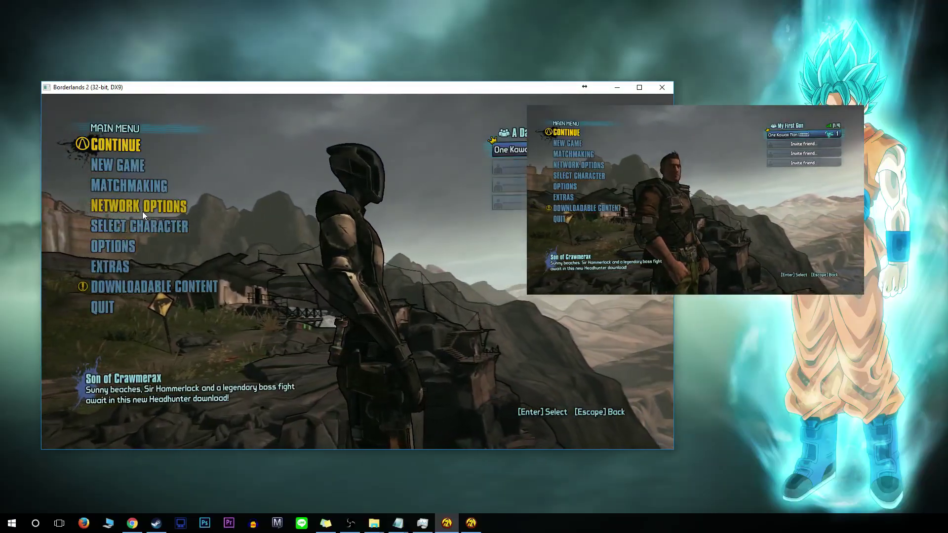
Set the left game's network option to LAN, then join it from the right window
left_click(142, 212)
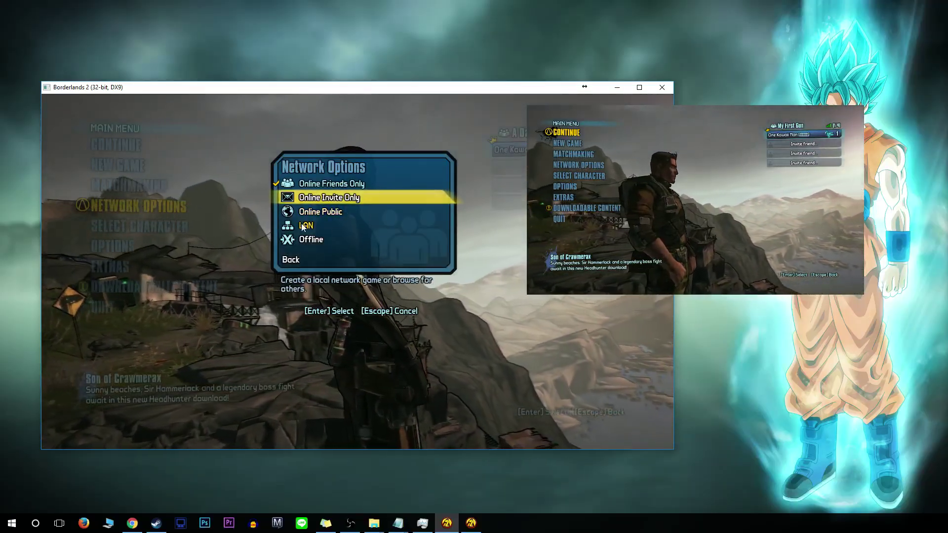
left_click(302, 226)
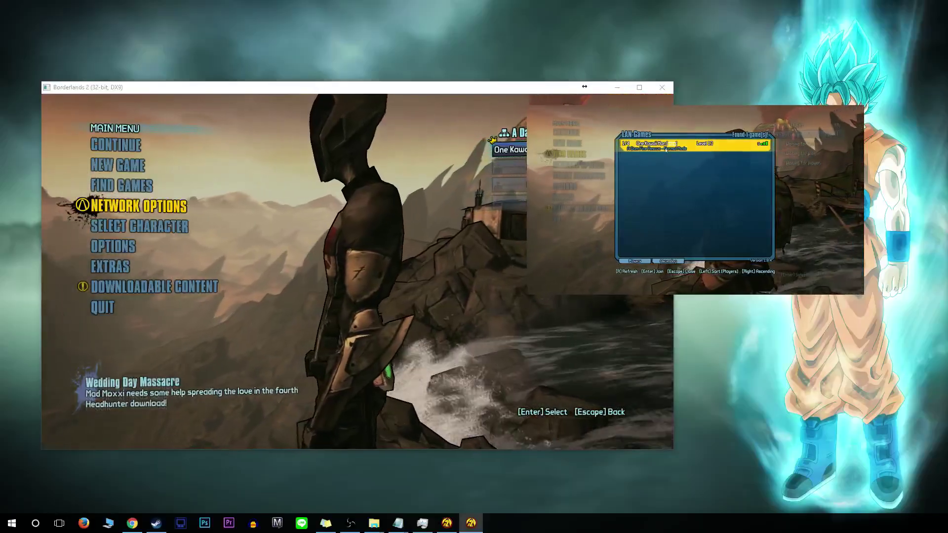
left_click(666, 144)
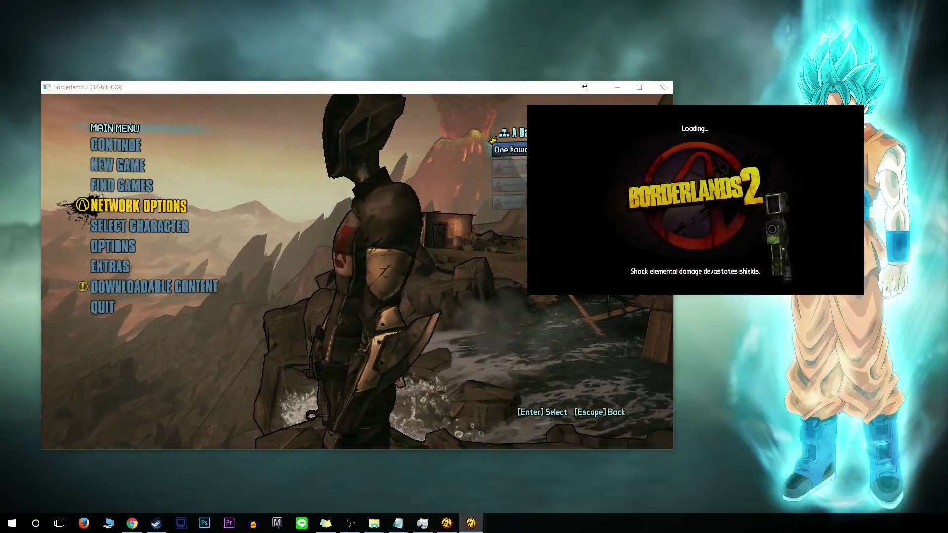